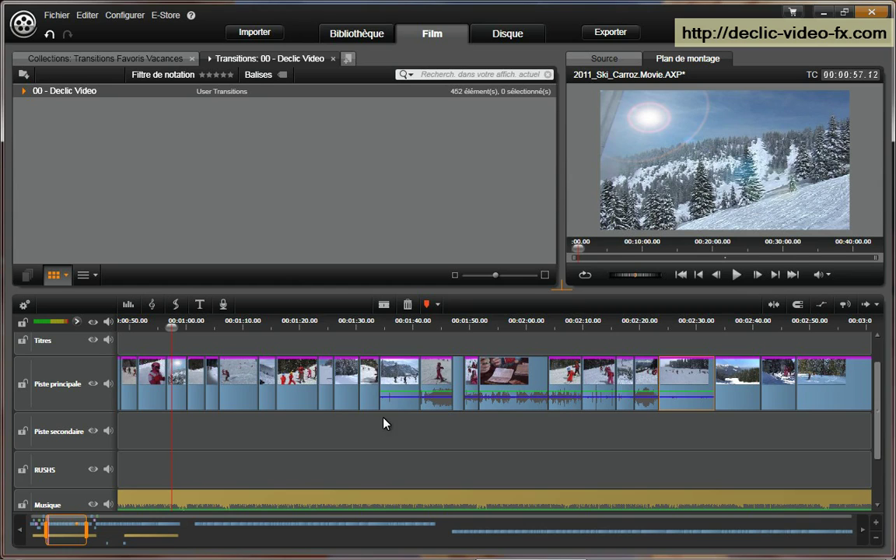
- Select the ski clip at 1:34 and show its Elargissements actifs Vidéo/Audio options
{"action": "left_click", "coordinate": [409, 377]}
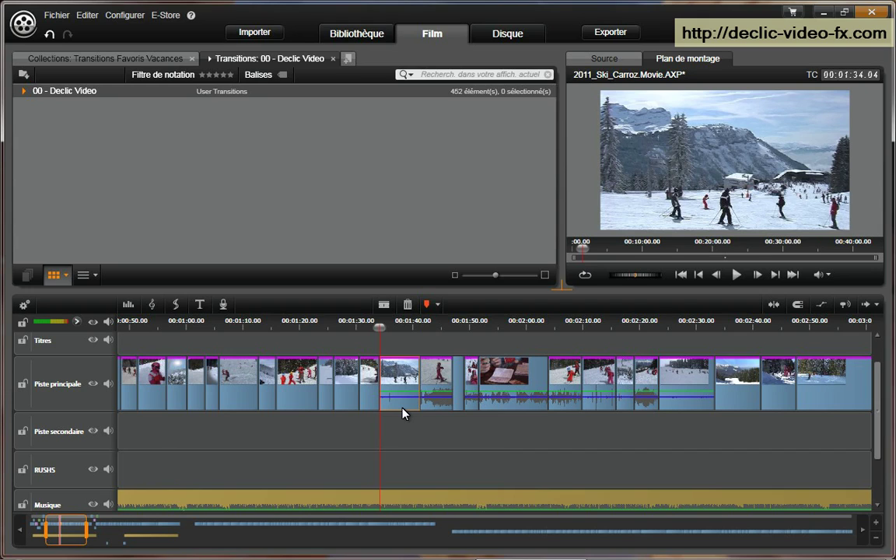
{"action": "right_click", "coordinate": [402, 388]}
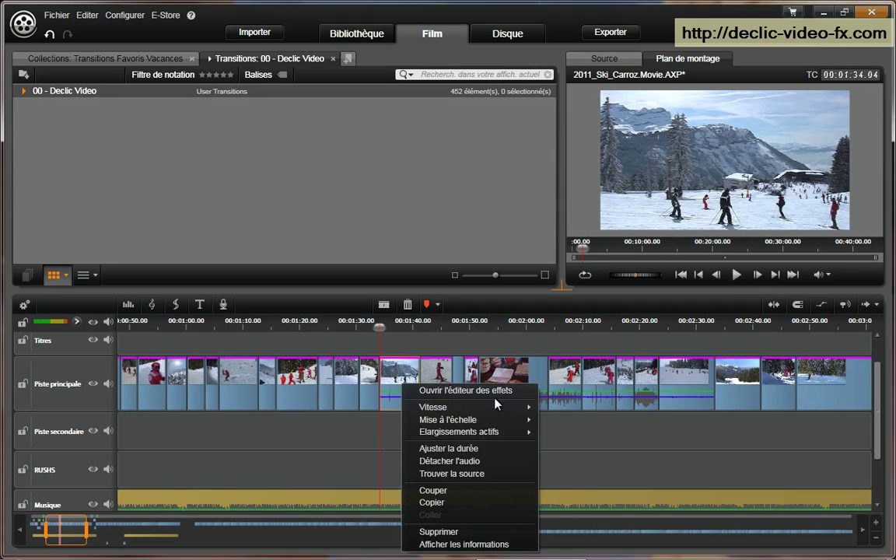
{"action": "mouse_move", "coordinate": [458, 432]}
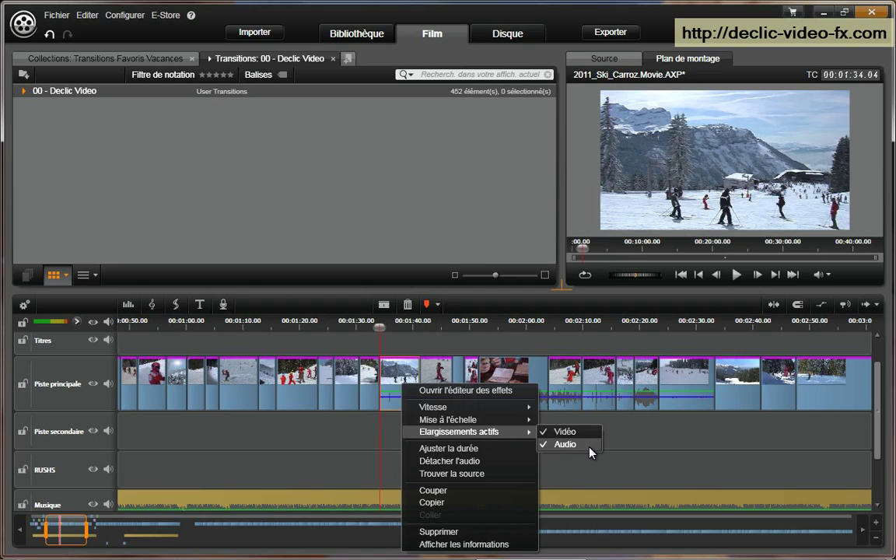
- Uncheck the 1:34 clip's Audio stream, then re-check it
{"action": "left_click", "coordinate": [590, 451]}
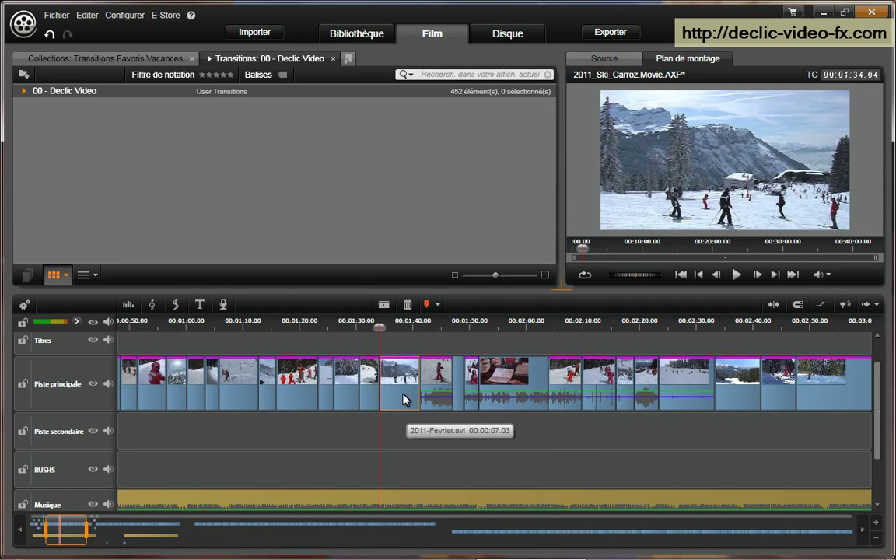
{"action": "right_click", "coordinate": [403, 399]}
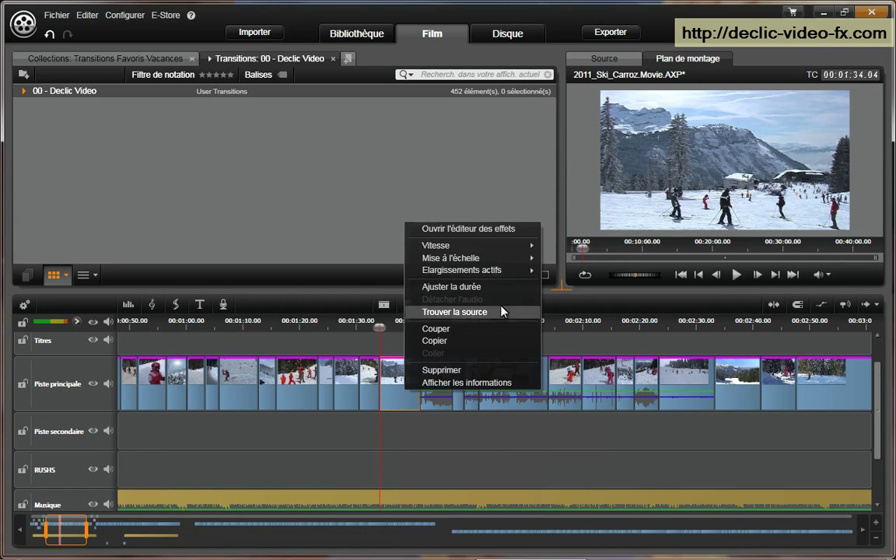
{"action": "mouse_move", "coordinate": [462, 270]}
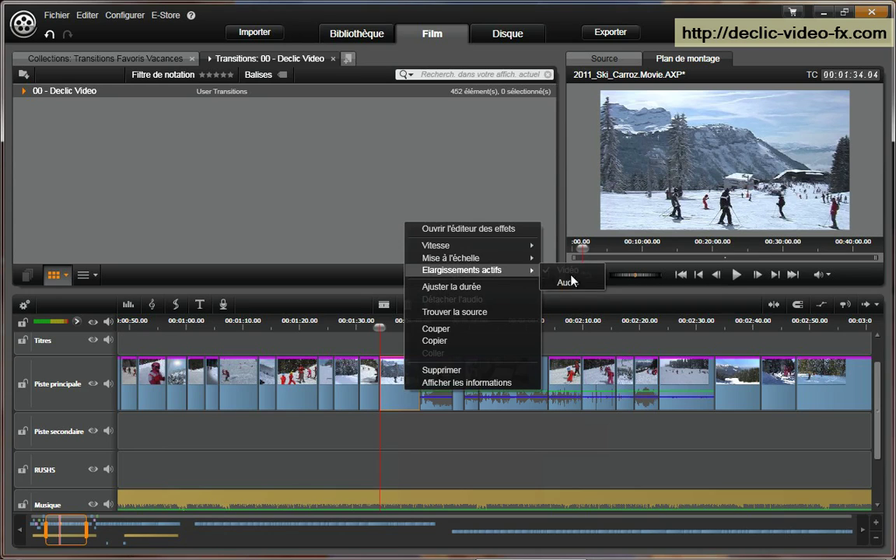
{"action": "left_click", "coordinate": [571, 282]}
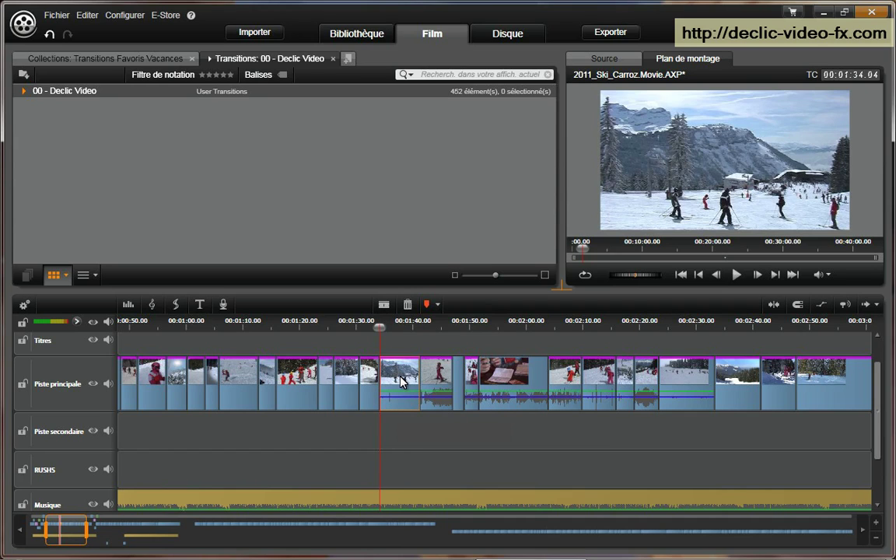
- Detach the 1:34 clip's audio and nudge the audio clip to start near 1:35
{"action": "right_click", "coordinate": [402, 381]}
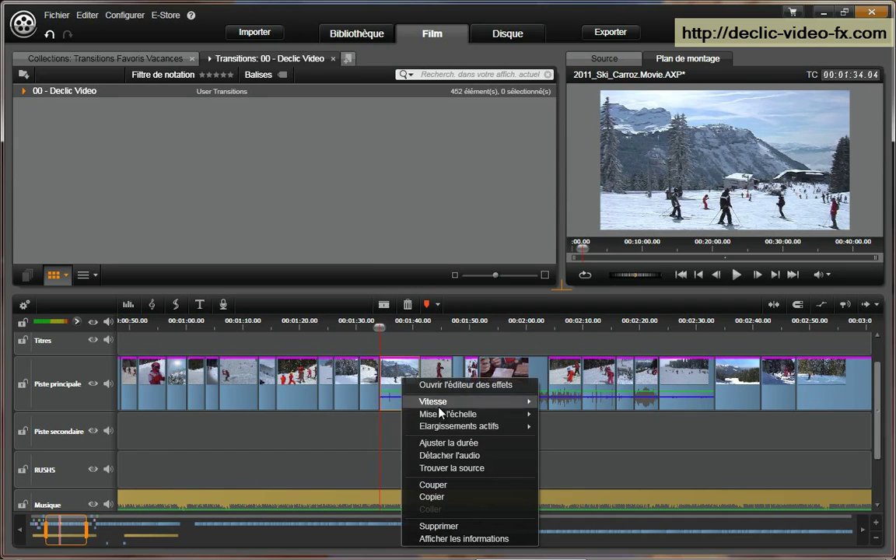
{"action": "left_click", "coordinate": [490, 463]}
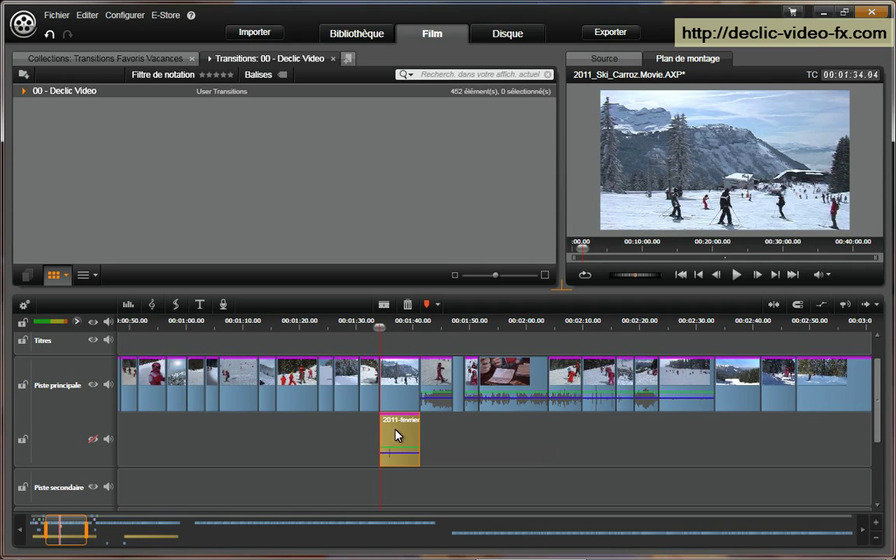
{"action": "mouse_move", "coordinate": [400, 440]}
{"action": "left_mouse_down"}
{"action": "mouse_move", "coordinate": [422, 438]}
{"action": "mouse_move", "coordinate": [413, 437]}
{"action": "left_mouse_up"}
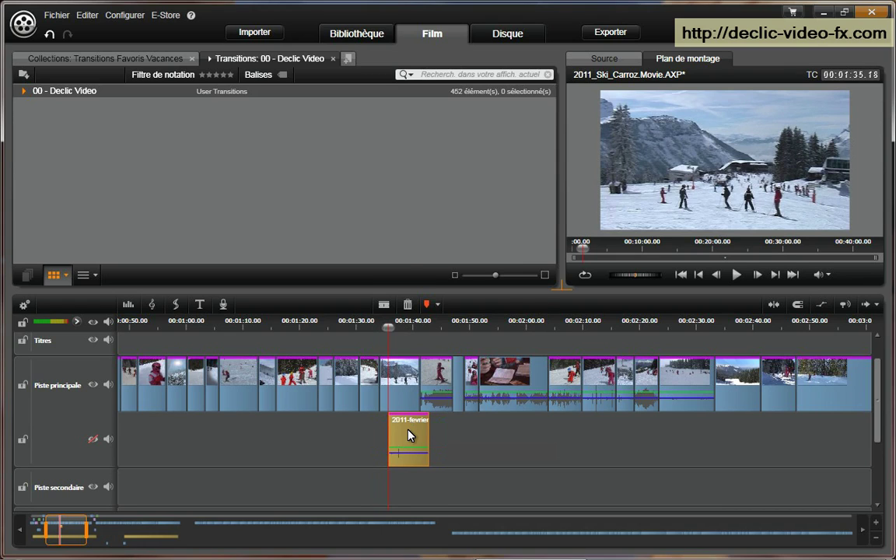
- Delete the detached yellow audio clip and re-enable the 1:34 clip's own Audio stream
{"action": "right_click", "coordinate": [410, 436]}
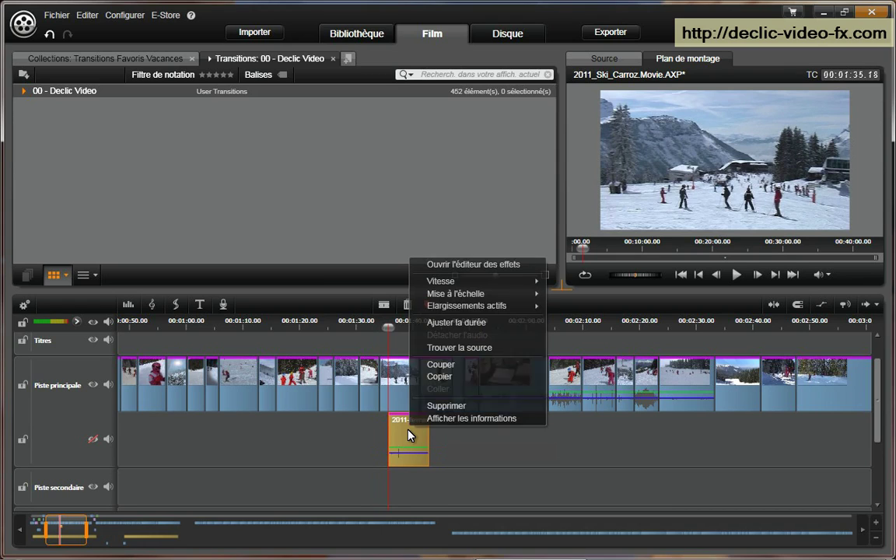
{"action": "left_click", "coordinate": [442, 406]}
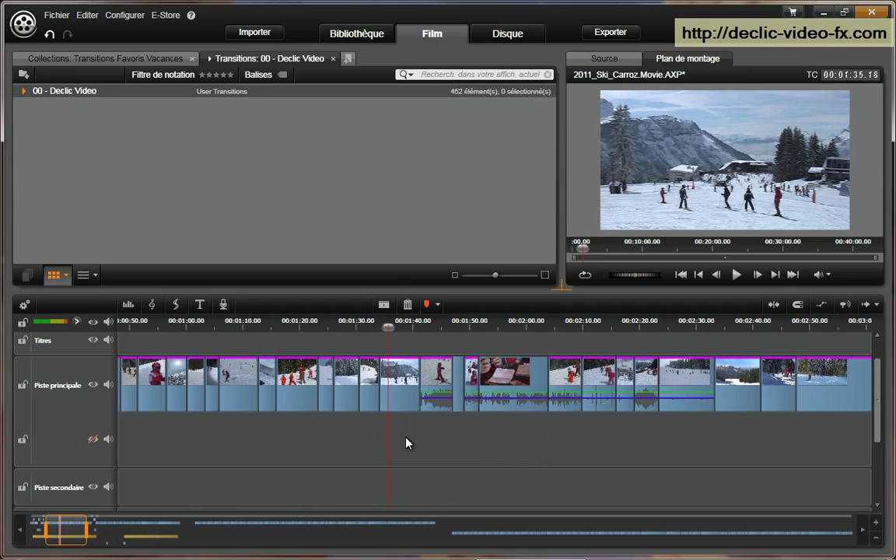
{"action": "left_click", "coordinate": [399, 391]}
{"action": "right_click", "coordinate": [399, 391]}
{"action": "mouse_move", "coordinate": [467, 436]}
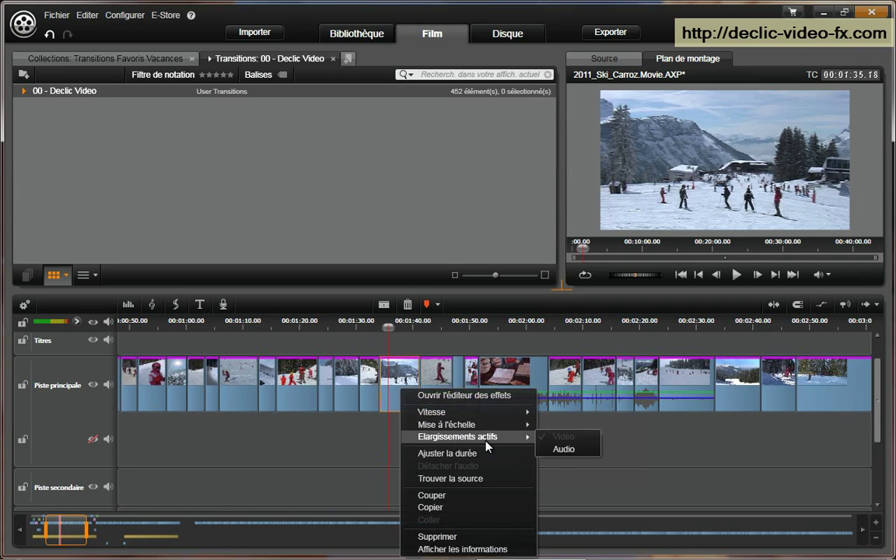
{"action": "left_click", "coordinate": [564, 449]}
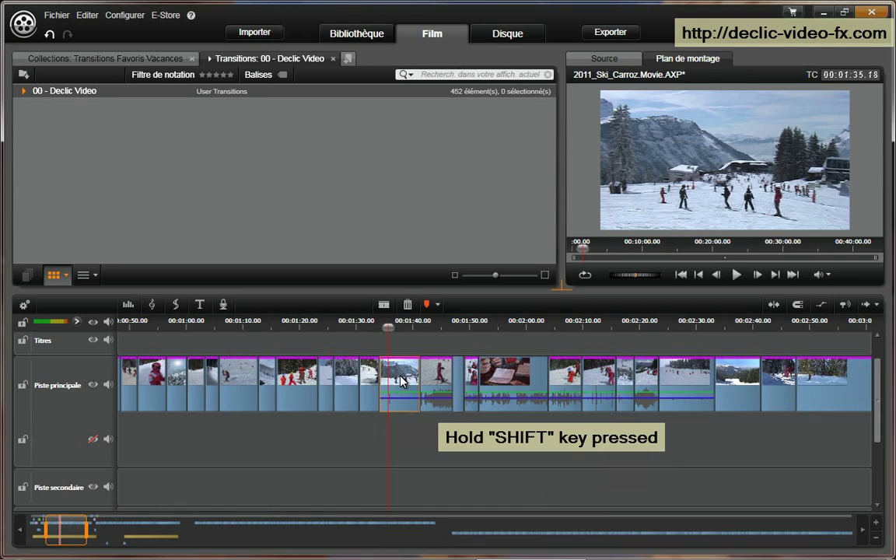
- Extend the selection from 1:34 to the clip near 2:27, excluding three clips
{"action": "left_click", "coordinate": [692, 380], "text": "shift"}
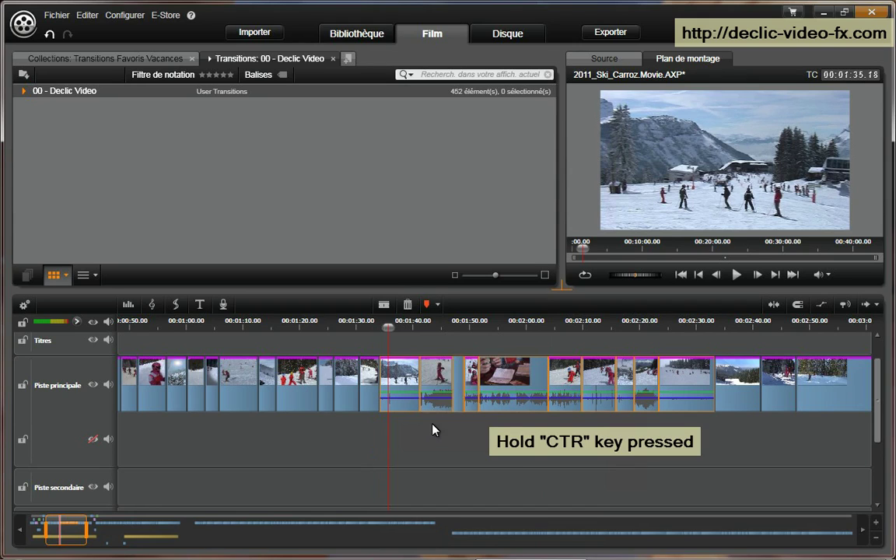
{"action": "left_click", "coordinate": [441, 374], "text": "ctrl"}
{"action": "left_click", "coordinate": [571, 378], "text": "ctrl"}
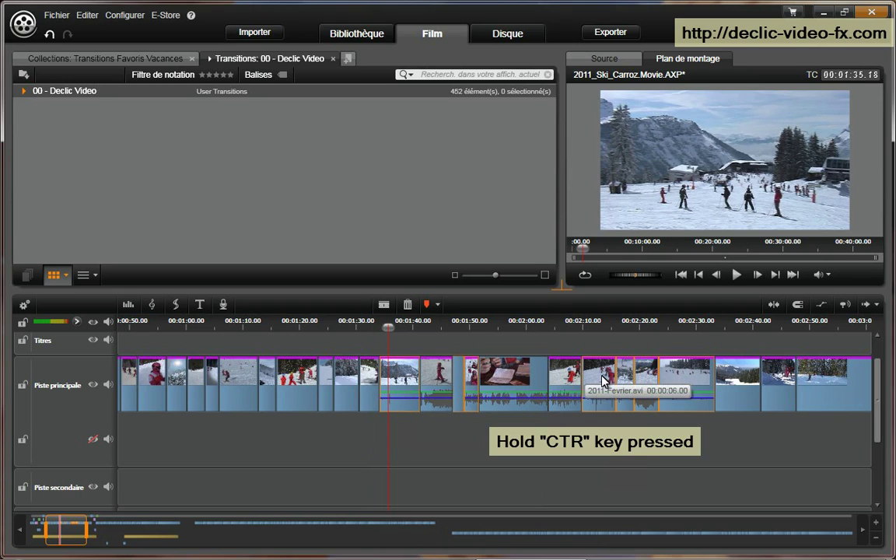
{"action": "left_click", "coordinate": [603, 379], "text": "ctrl"}
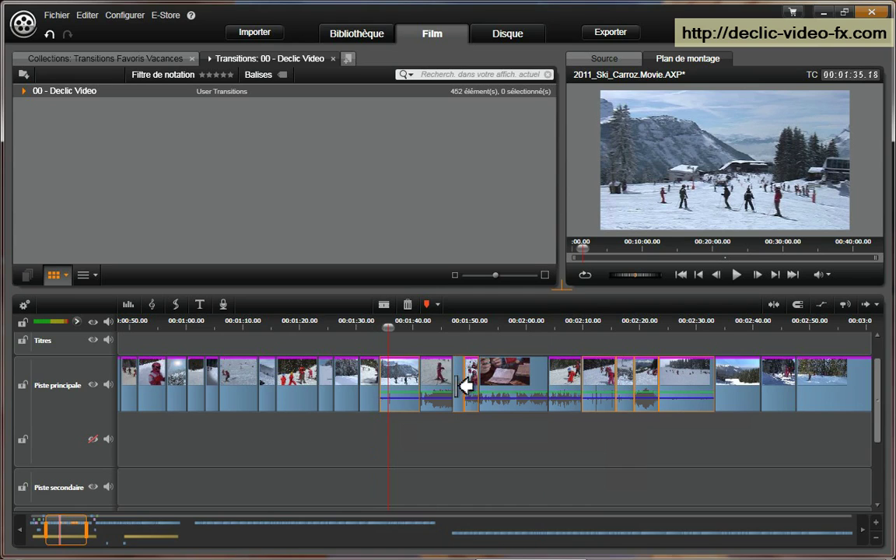
- Toggle the selected clips' Audio stream off and on, then detach their audio
{"action": "right_click", "coordinate": [403, 374]}
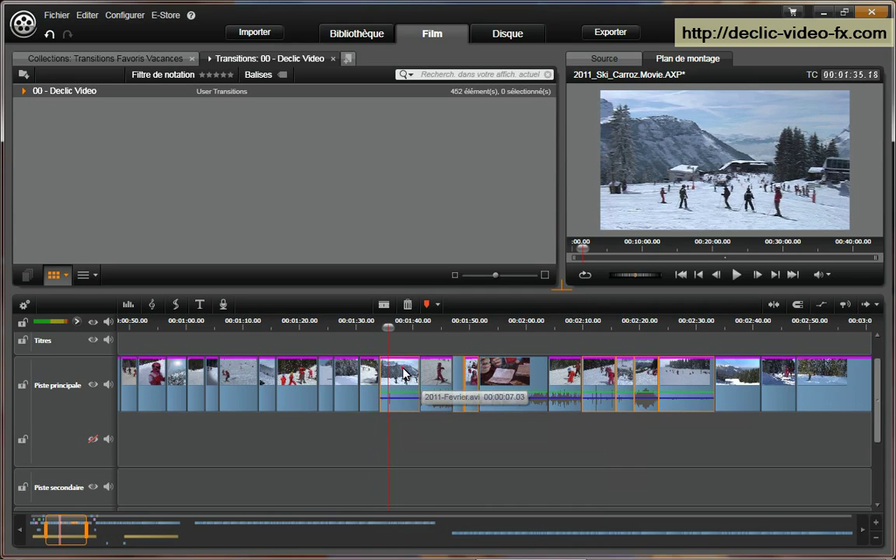
{"action": "mouse_move", "coordinate": [462, 418]}
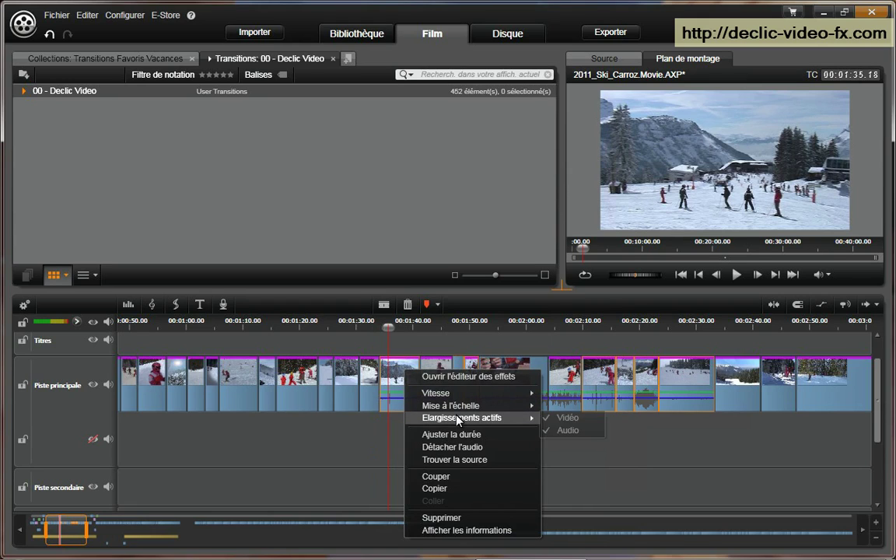
{"action": "left_click", "coordinate": [566, 430]}
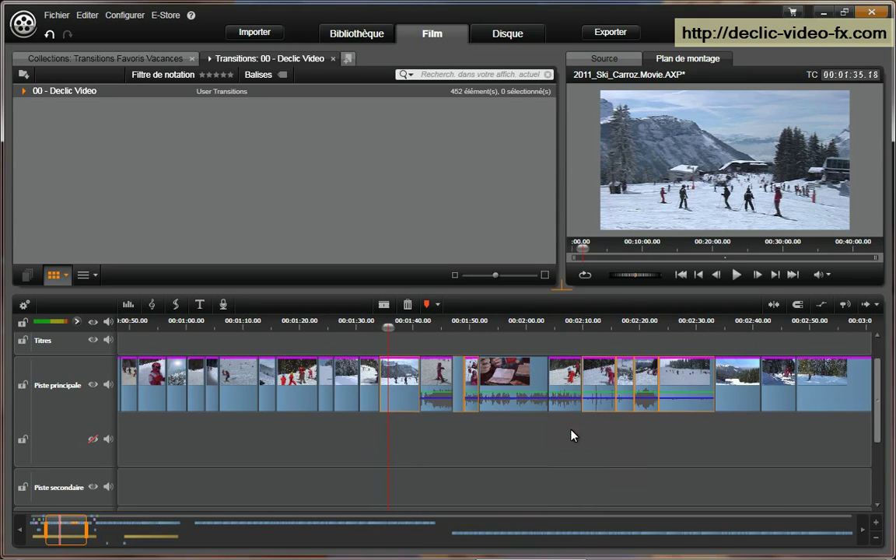
{"action": "right_click", "coordinate": [405, 376]}
{"action": "mouse_move", "coordinate": [464, 427]}
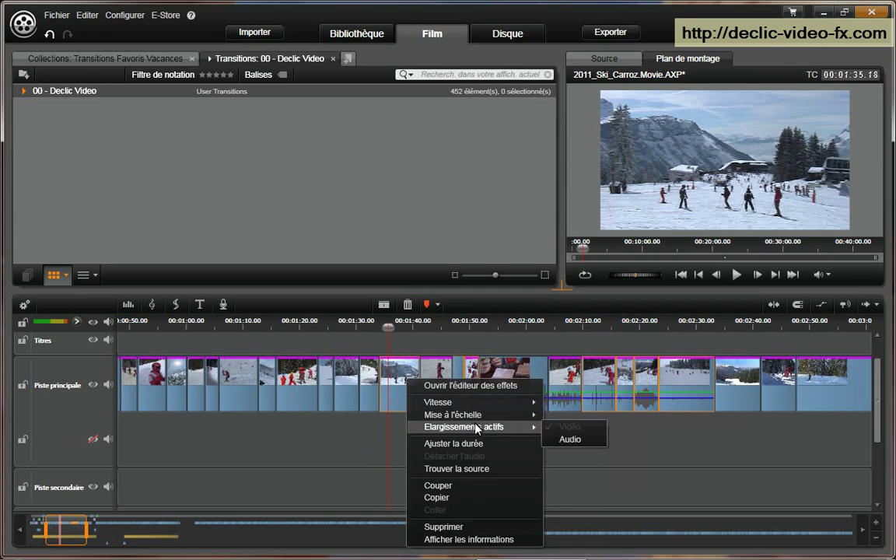
{"action": "left_click", "coordinate": [582, 440]}
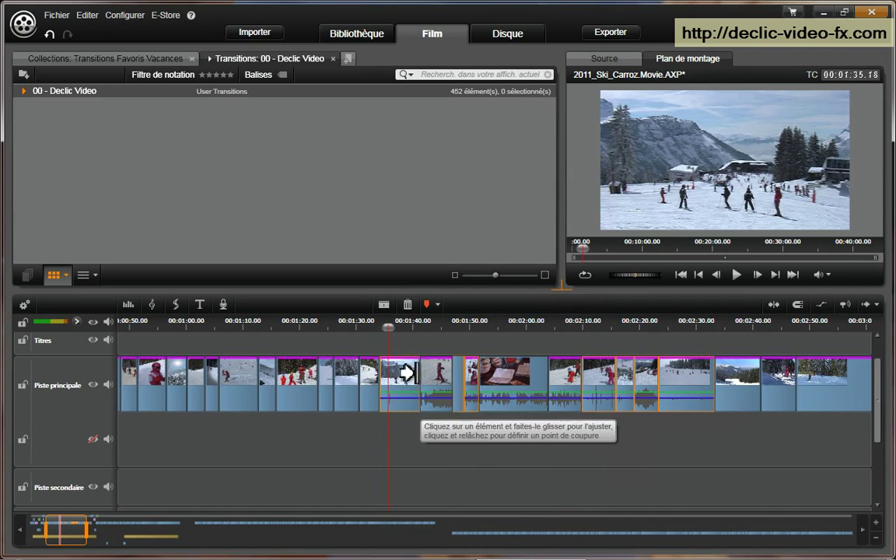
{"action": "right_click", "coordinate": [403, 376]}
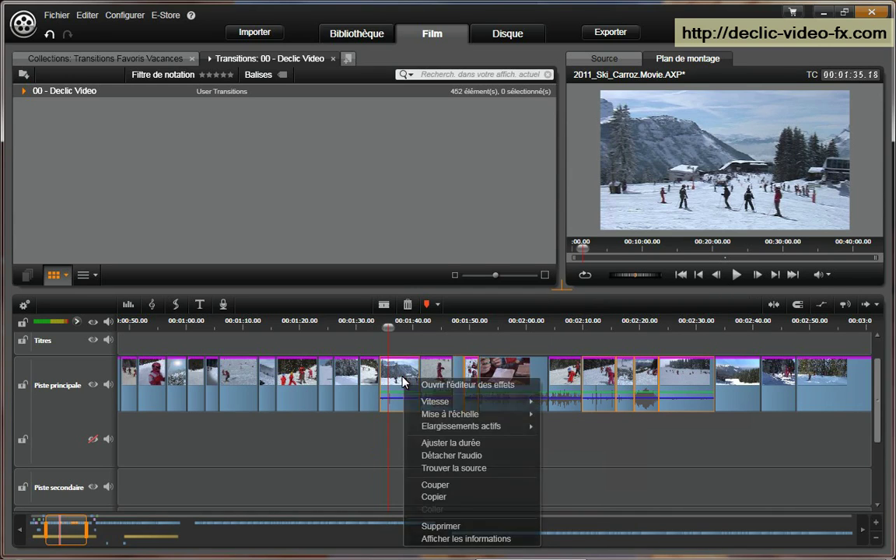
{"action": "left_click", "coordinate": [446, 457]}
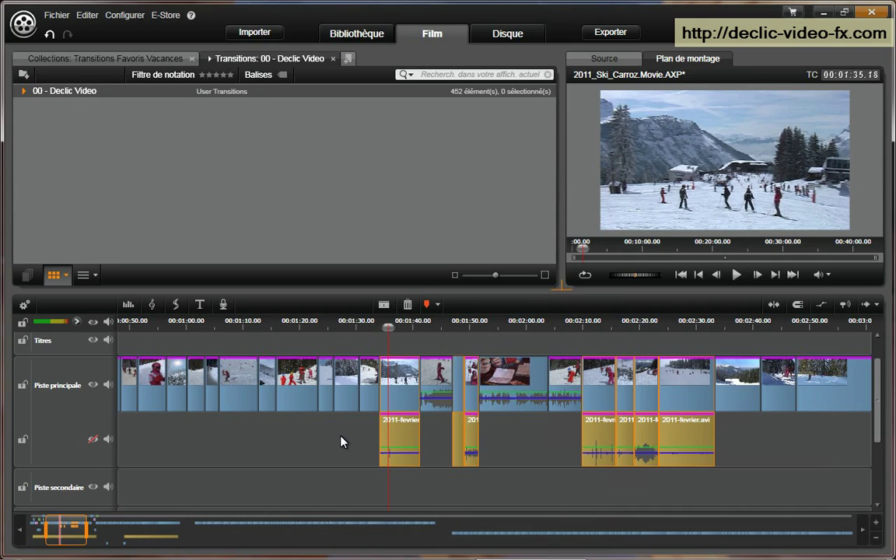
- Marquee-select all the detached yellow audio clips and delete them
{"action": "left_click", "coordinate": [340, 442]}
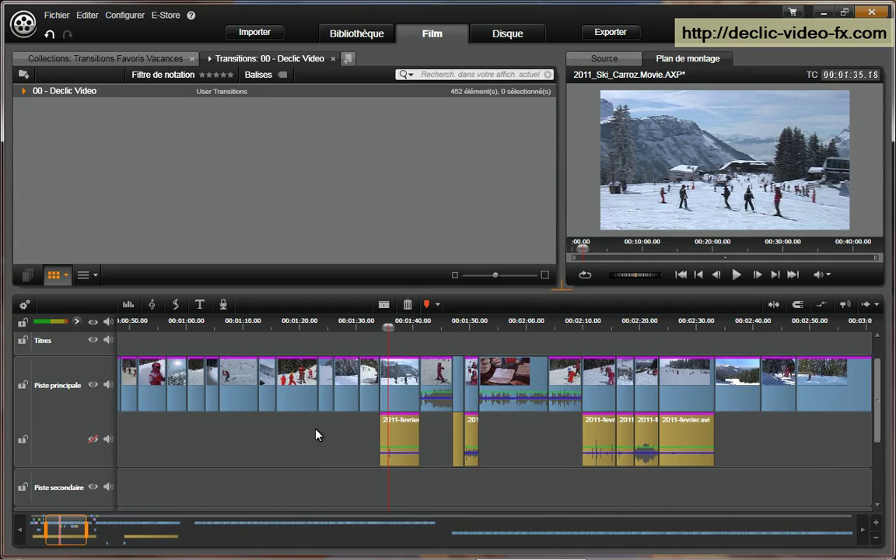
{"action": "left_click_drag", "start_coordinate": [348, 444], "coordinate": [677, 452]}
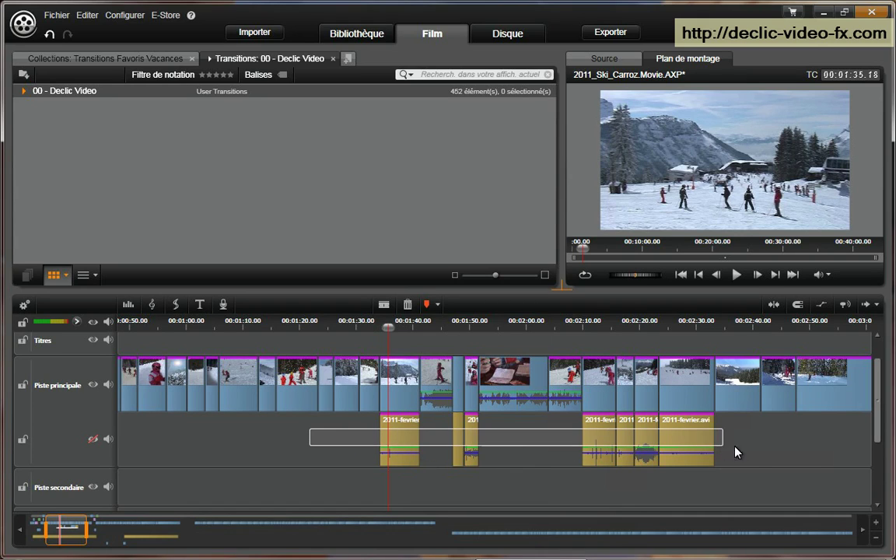
{"action": "left_click_drag", "start_coordinate": [737, 453], "coordinate": [753, 453]}
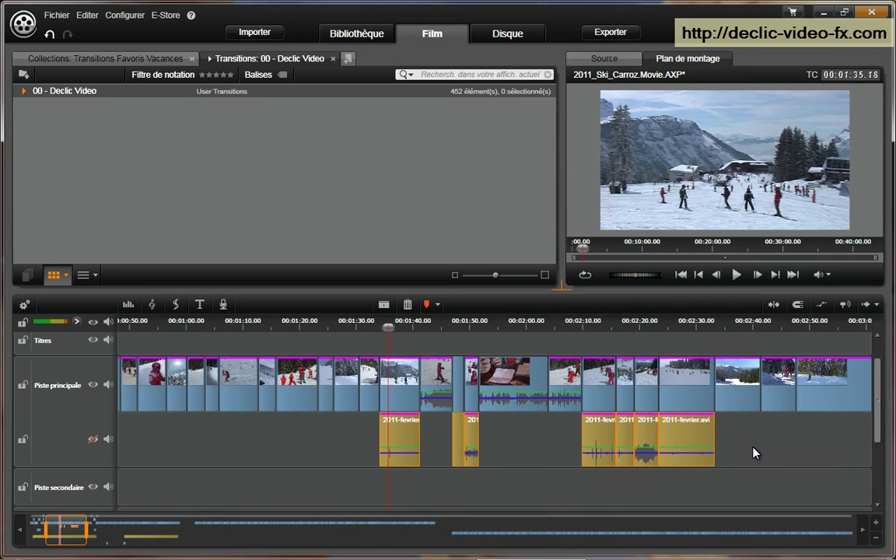
{"action": "right_click", "coordinate": [404, 439]}
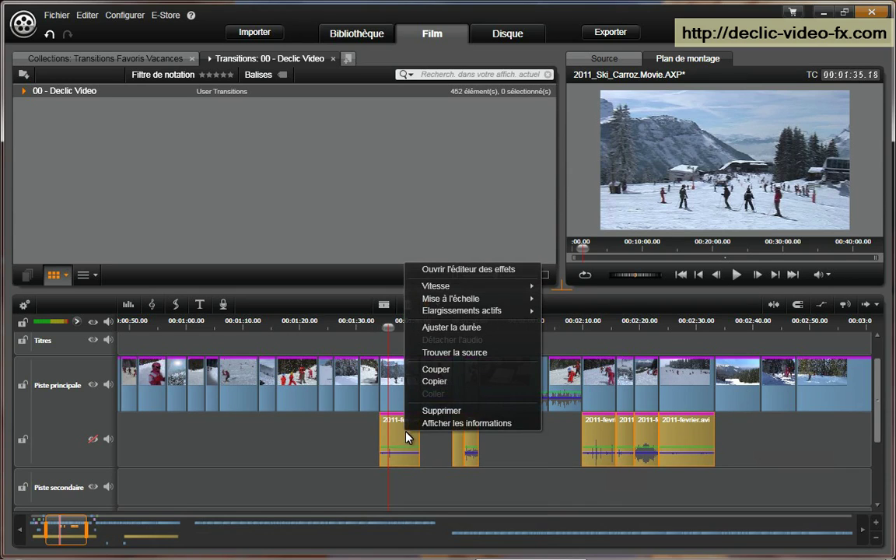
{"action": "left_click", "coordinate": [442, 410]}
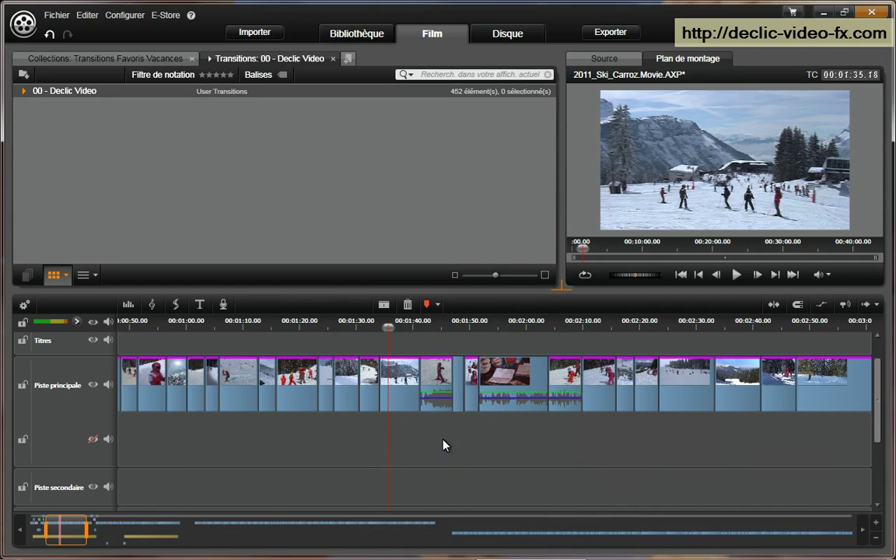